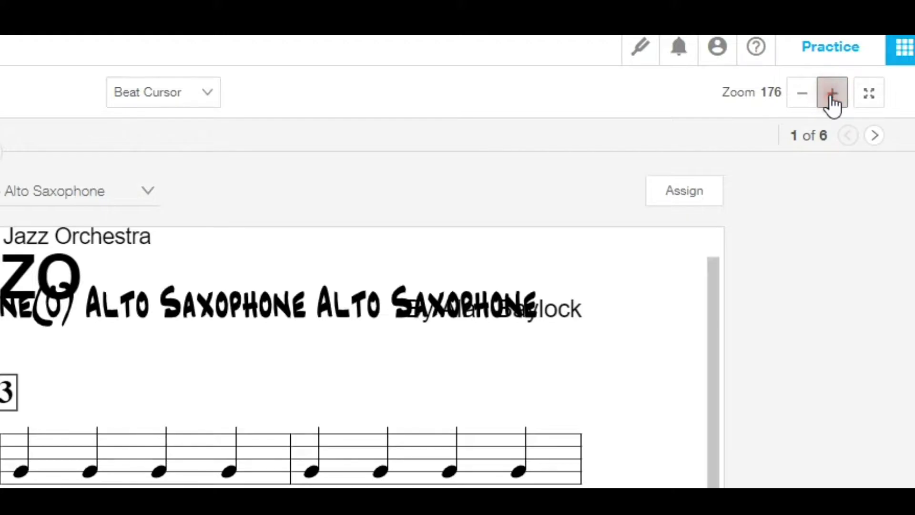
# - Enlarge the displayed El Abrazo alto saxophone part to zoom 230
pyautogui.click(832, 93)
pyautogui.click(831, 94)
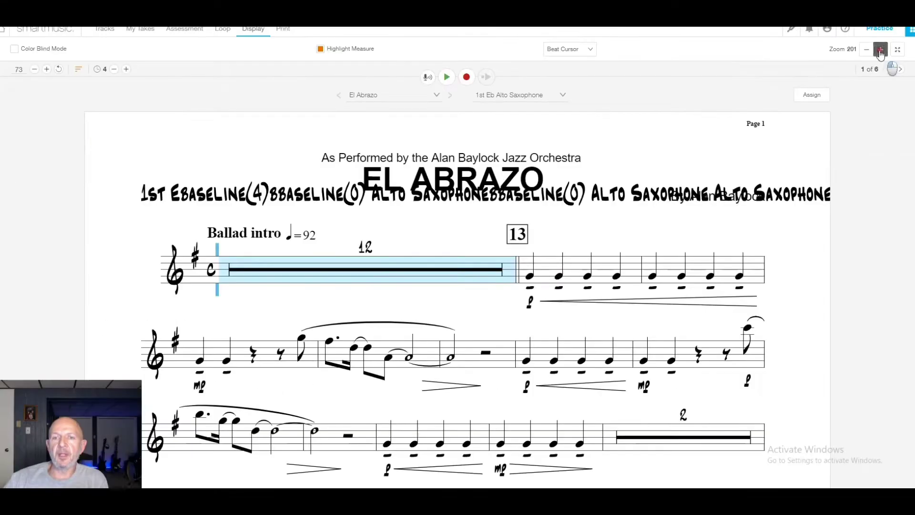
pyautogui.click(832, 94)
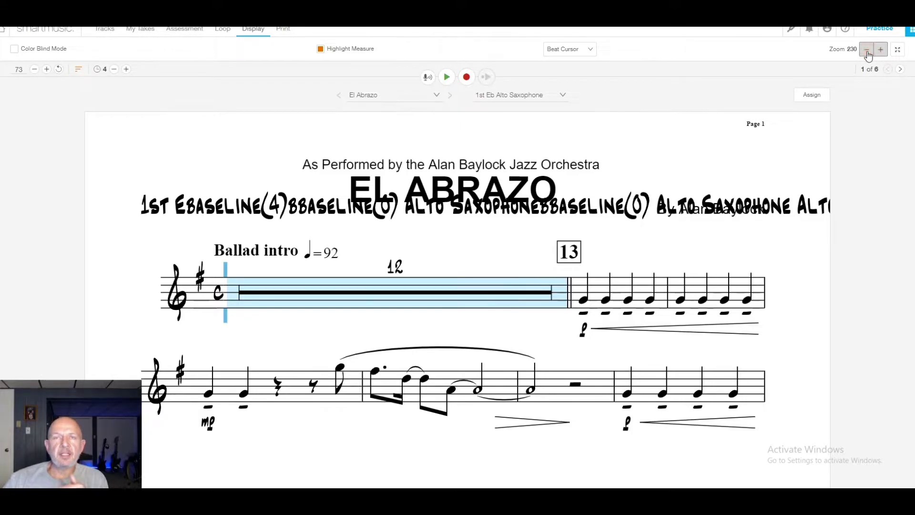
# - Shrink the El Abrazo sheet music so that more staves fit on the page
pyautogui.click(867, 49)
pyautogui.click(867, 50)
pyautogui.click(868, 50)
pyautogui.click(867, 50)
pyautogui.click(868, 50)
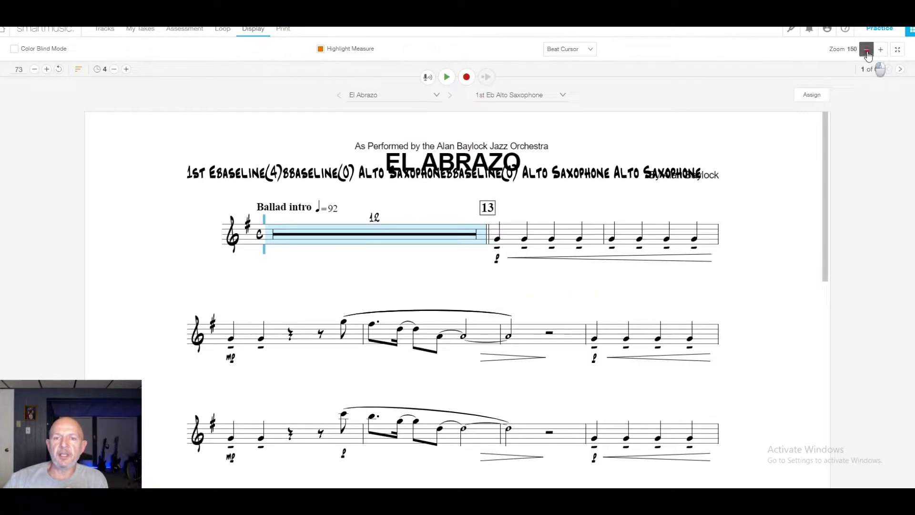
pyautogui.click(867, 49)
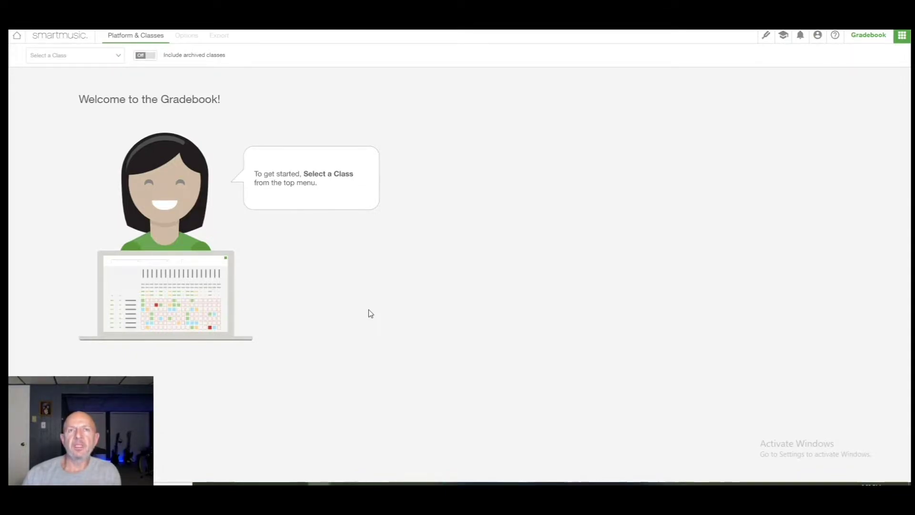
# - In the Riverhawks 5th and 6th grade gradebook, open the Lesson 1: Quarter Notes and Rests - 4 assignment to edit its timeline and students
pyautogui.click(902, 35)
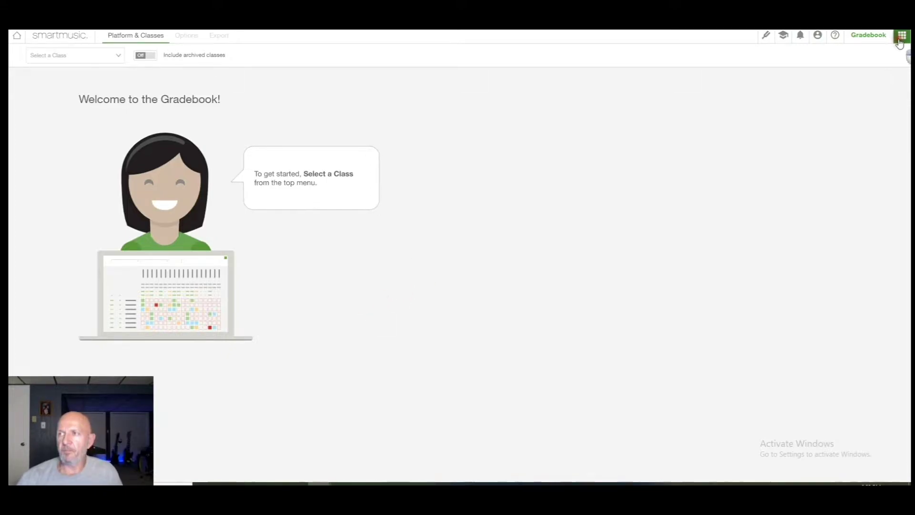
pyautogui.click(872, 181)
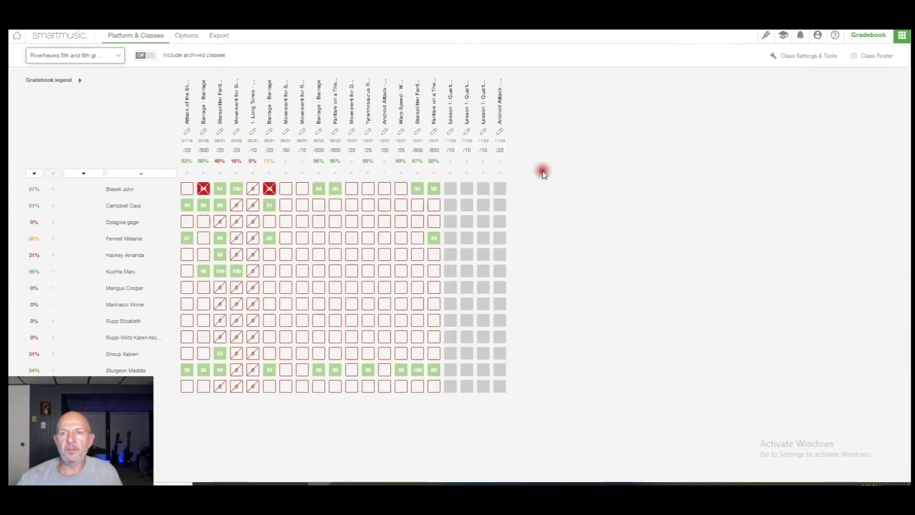
pyautogui.click(468, 133)
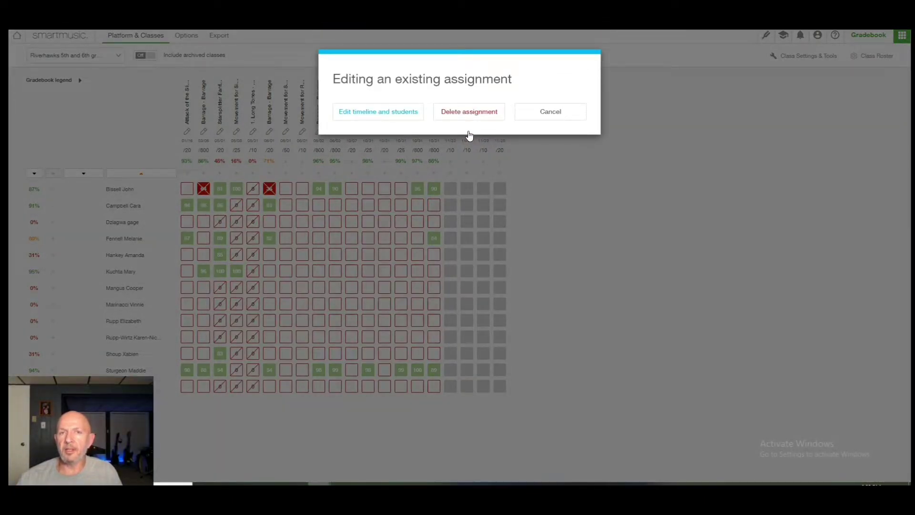
pyautogui.click(407, 114)
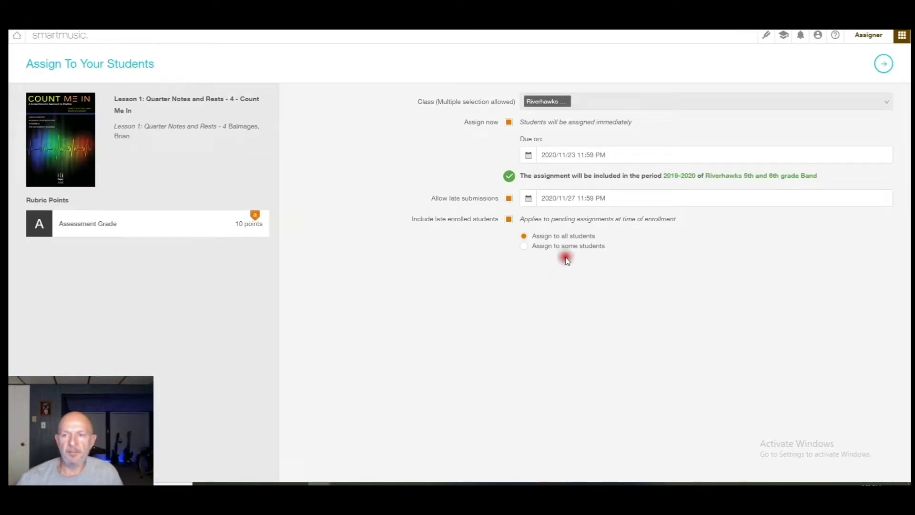
pyautogui.click(545, 247)
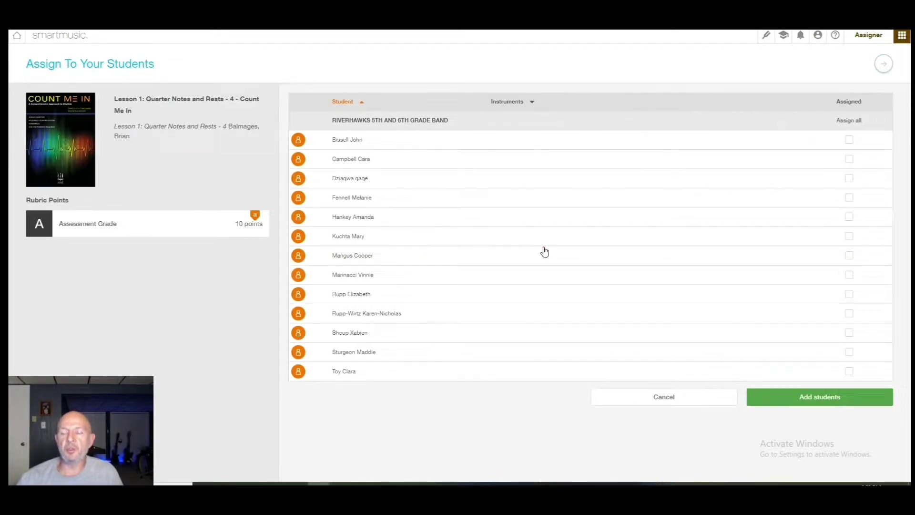
pyautogui.click(676, 399)
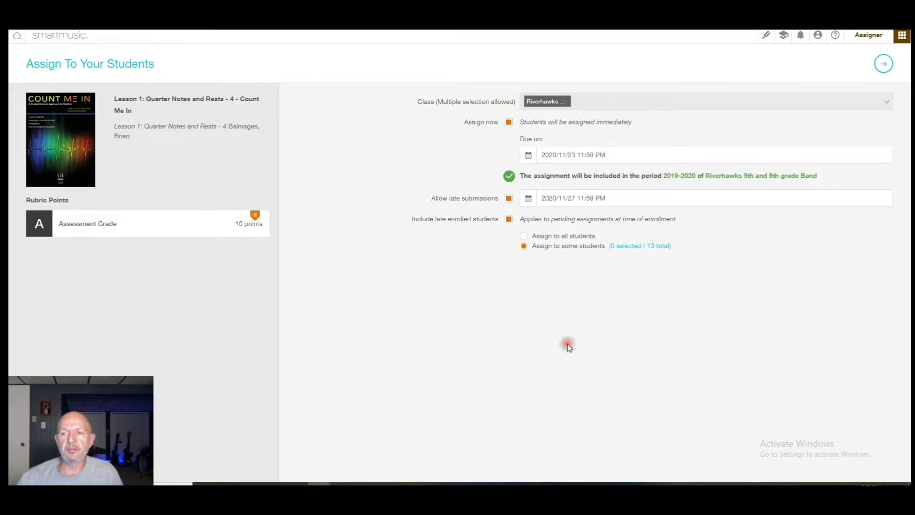
pyautogui.click(605, 247)
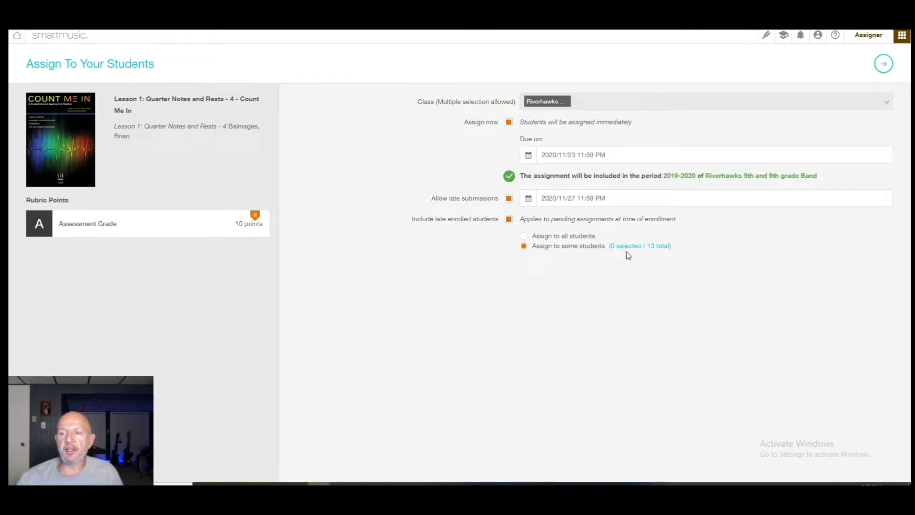
pyautogui.click(657, 250)
pyautogui.click(656, 250)
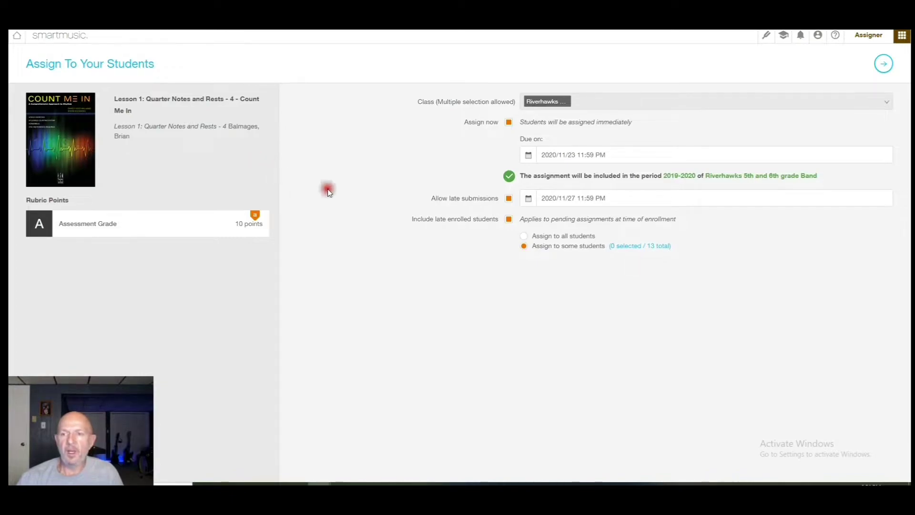
pyautogui.click(543, 239)
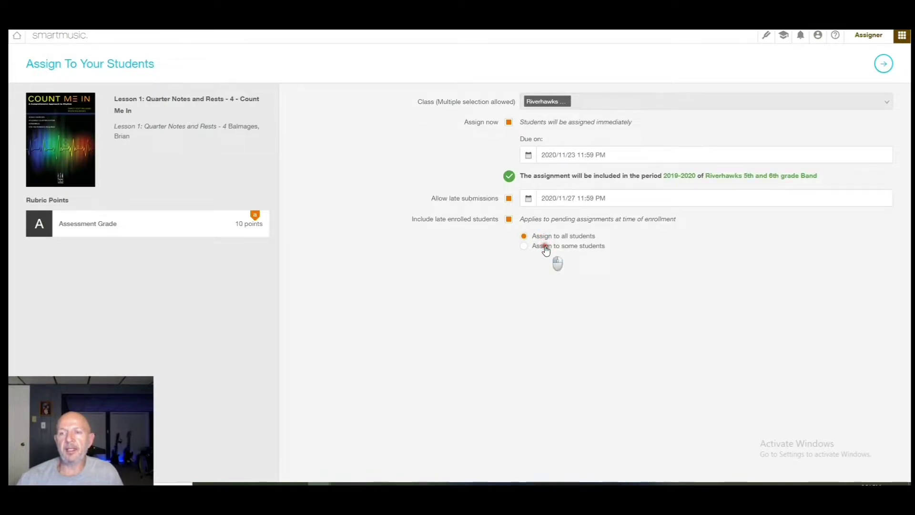
# - Assign the lesson only to the first, fourth and sixth students in the class list, accept the removal notice and submit the assignment
pyautogui.click(546, 246)
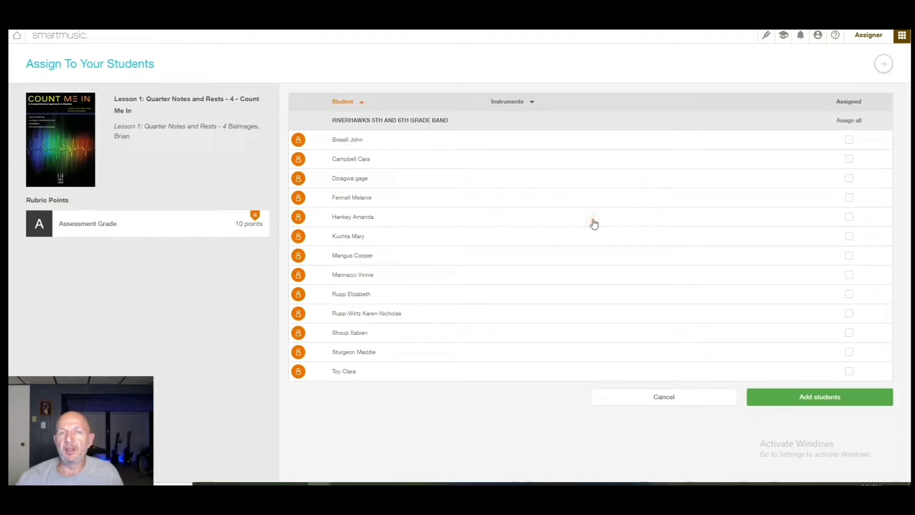
pyautogui.click(849, 139)
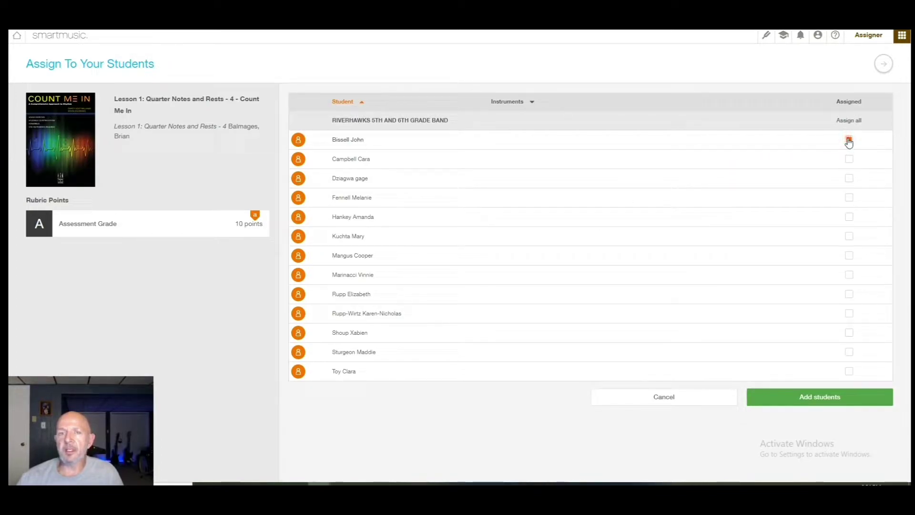
pyautogui.click(849, 197)
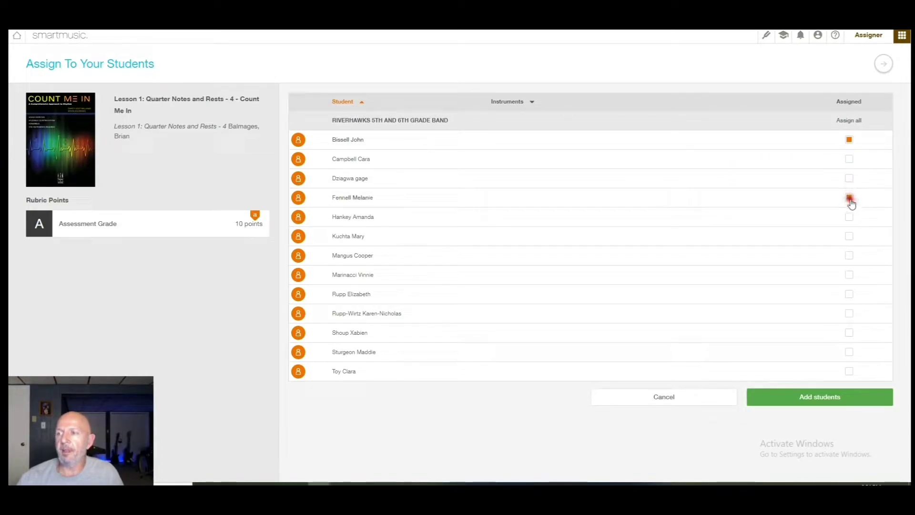
pyautogui.click(849, 238)
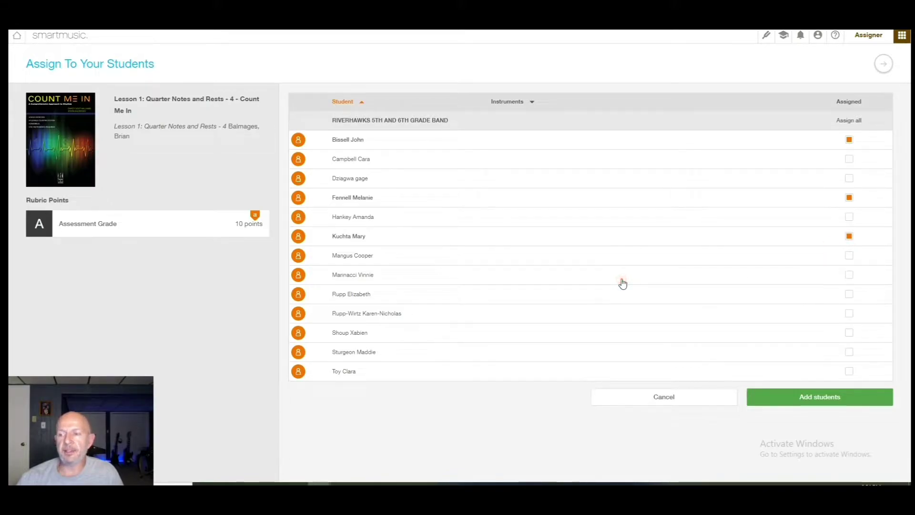
pyautogui.click(803, 396)
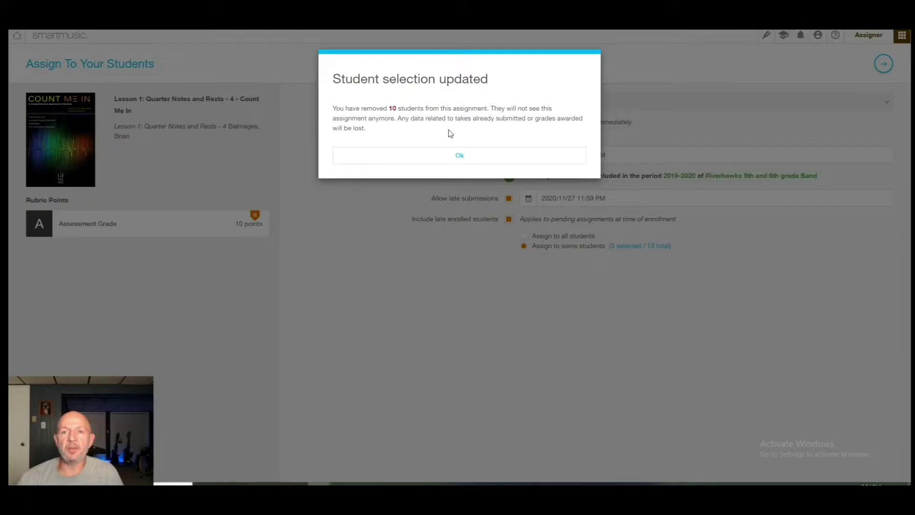
pyautogui.click(459, 161)
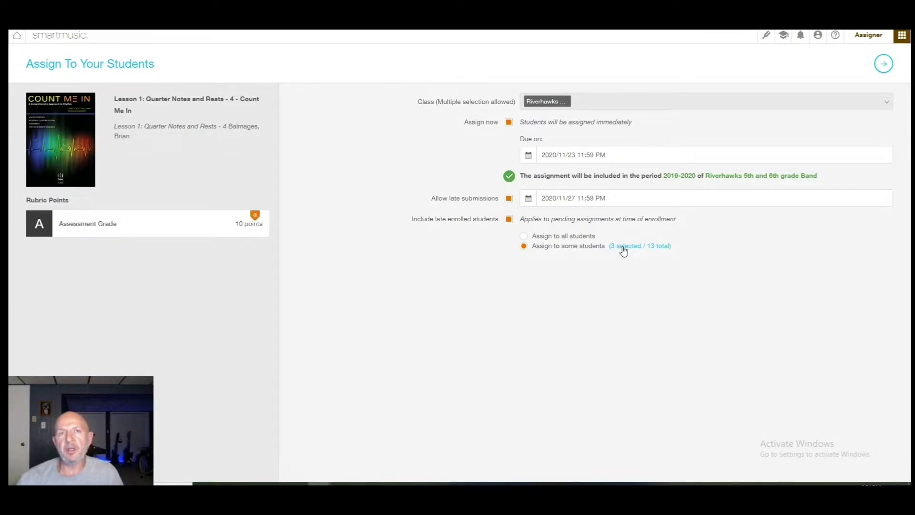
pyautogui.click(881, 66)
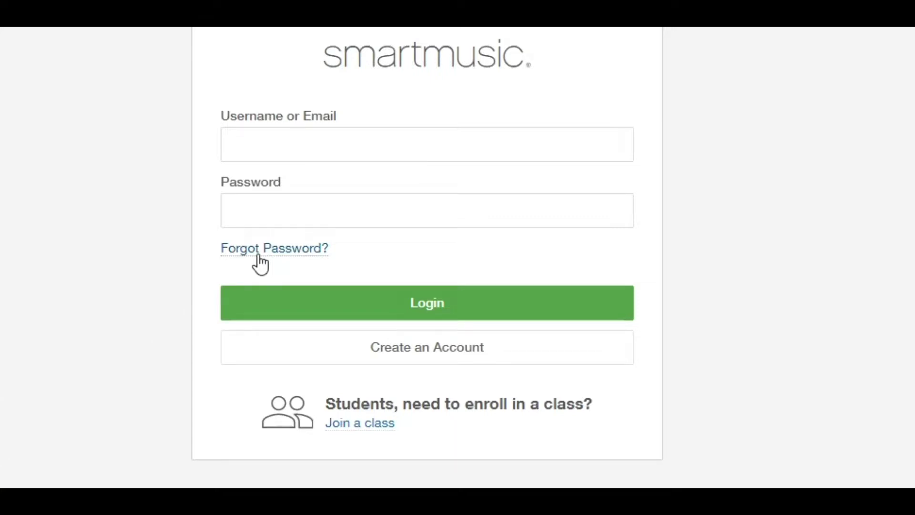
# - Open the forgotten-password form from the SmartMusic login page
pyautogui.click(258, 258)
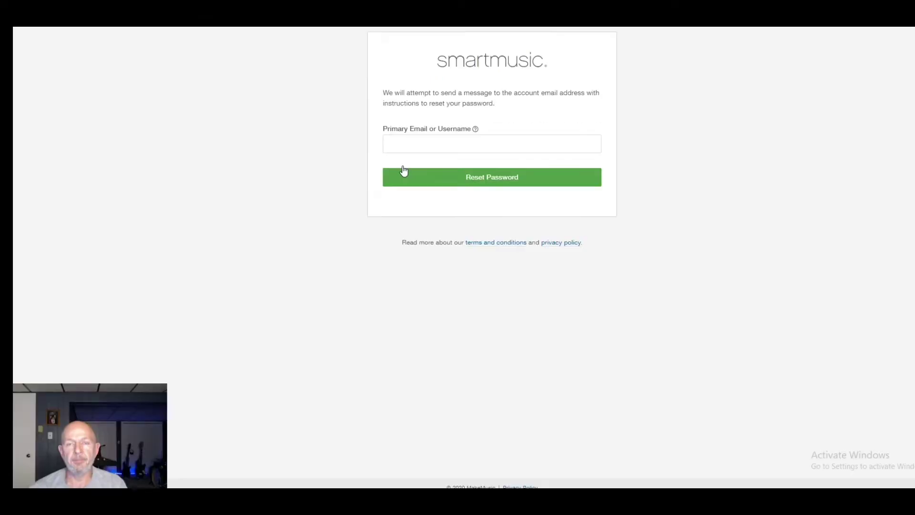
pyautogui.click(276, 215)
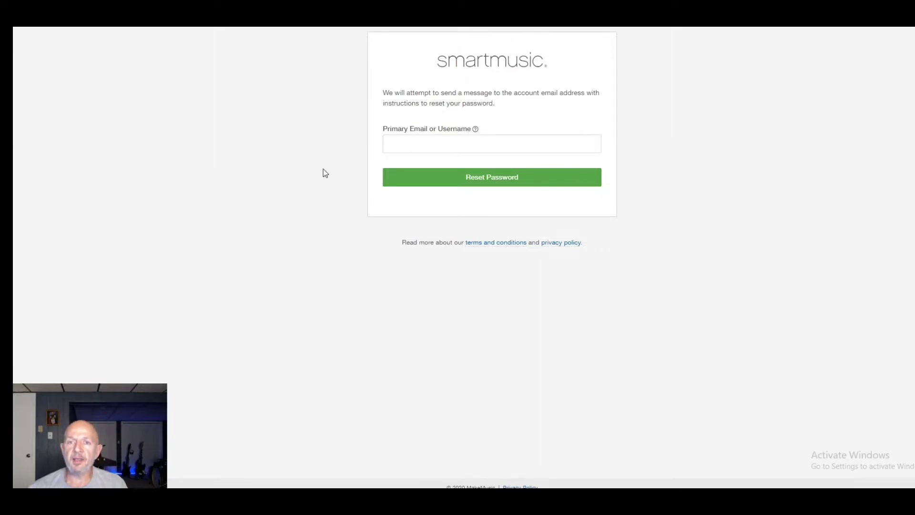
pyautogui.click(443, 184)
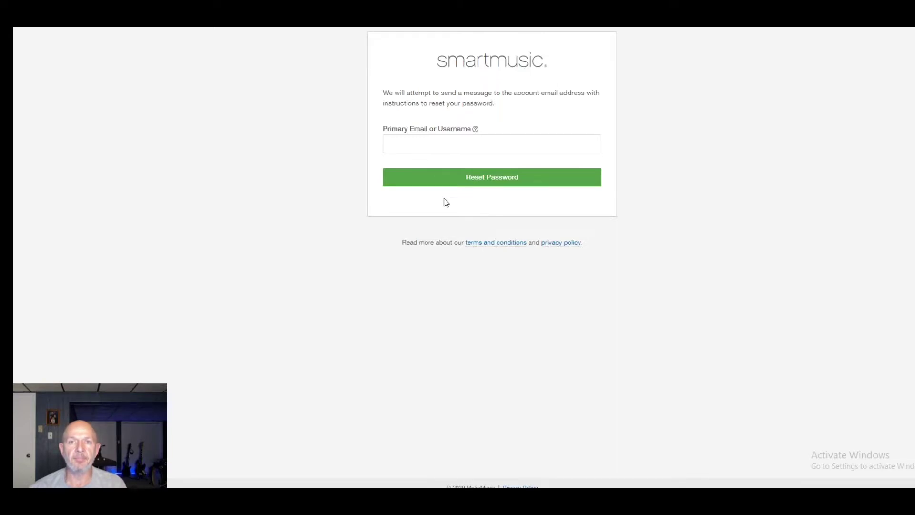
pyautogui.click(419, 144)
pyautogui.click(278, 181)
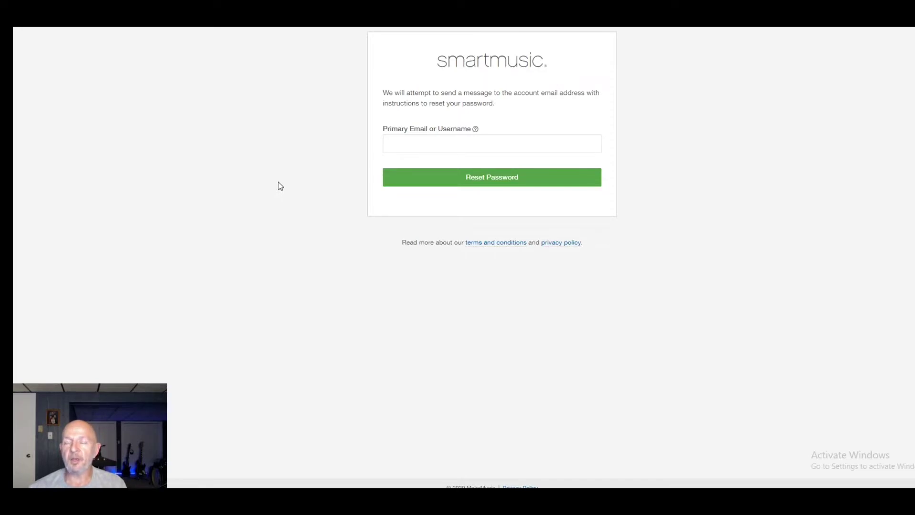
pyautogui.click(300, 175)
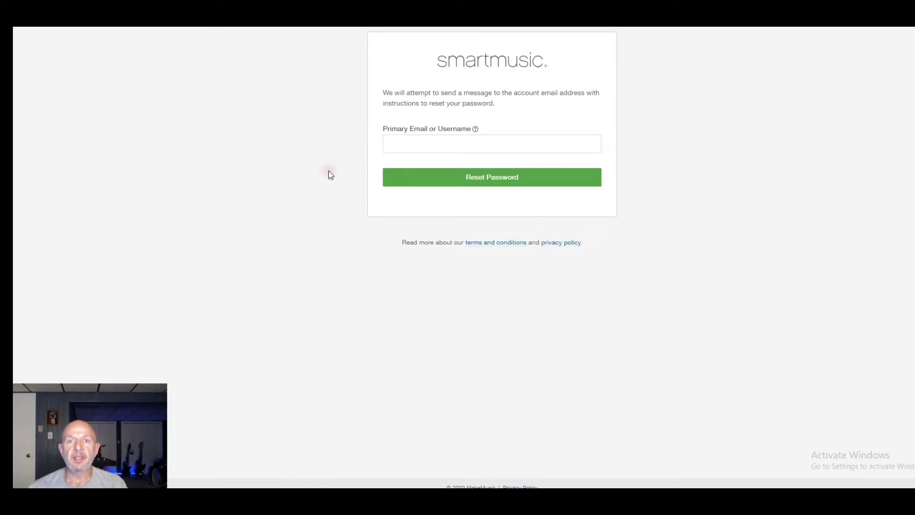